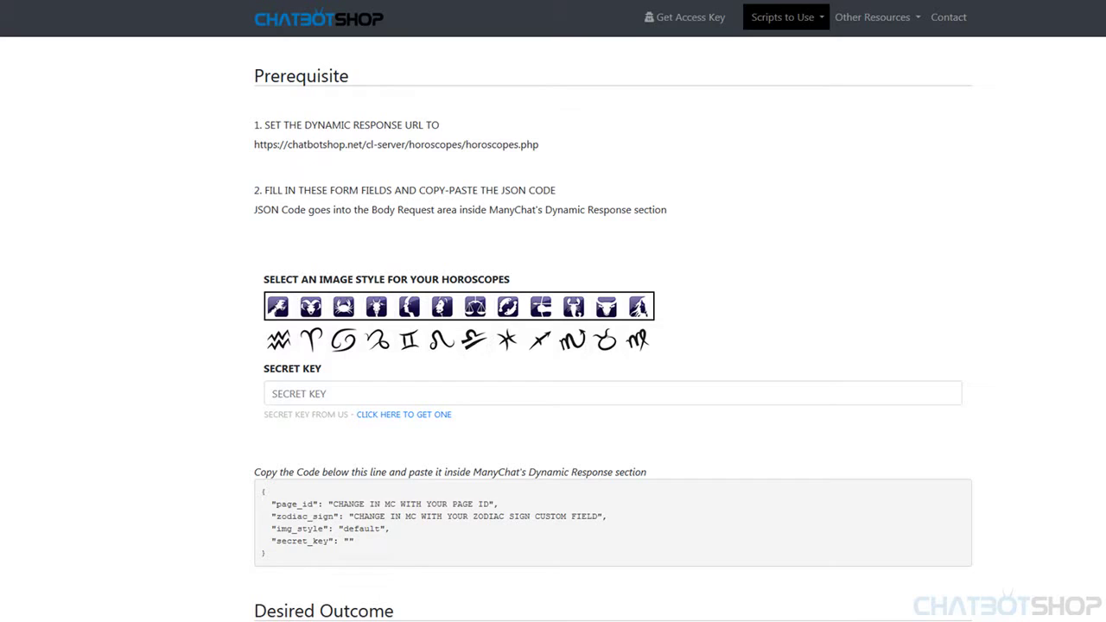
Copy the chatbotshop.net horoscopes.php script URL from the ChatbotShop page
double_click(434, 146)
double_click(434, 146)
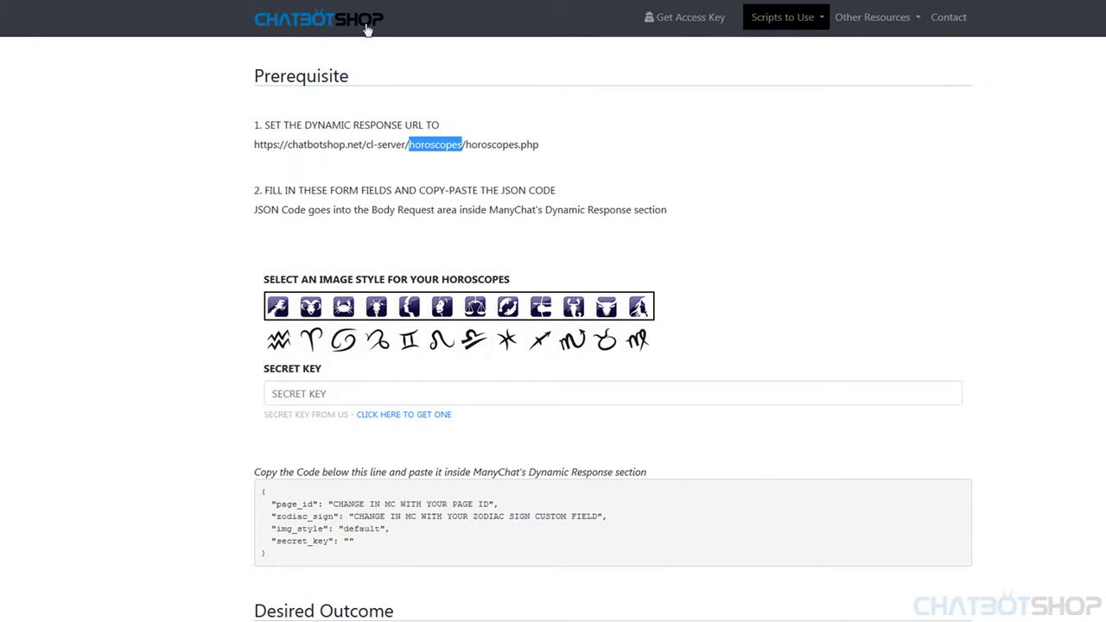
click(783, 26)
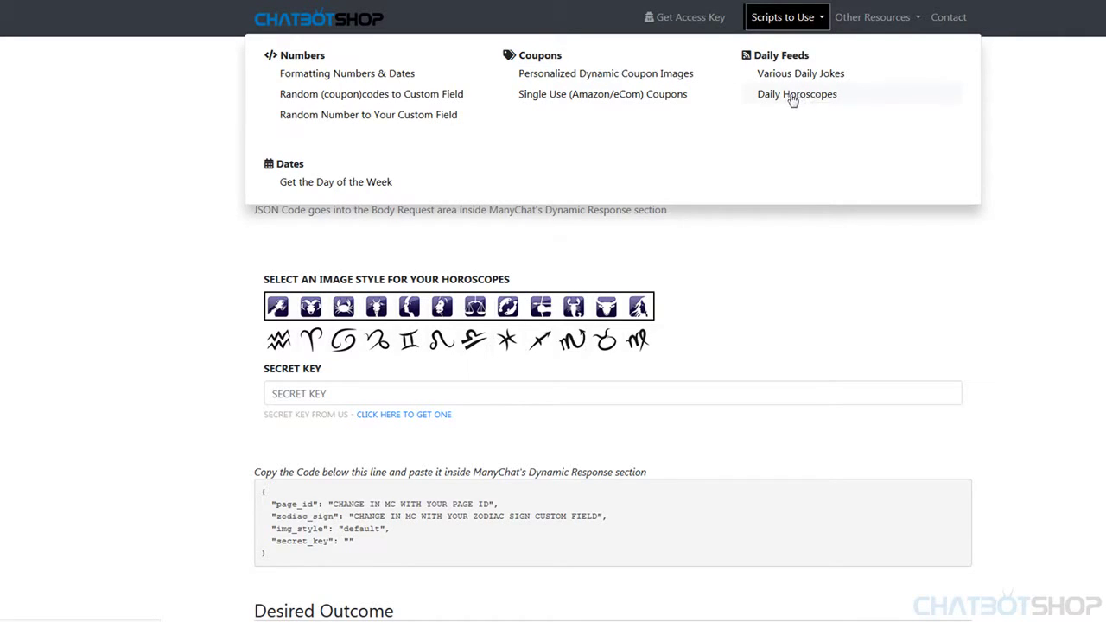
click(731, 291)
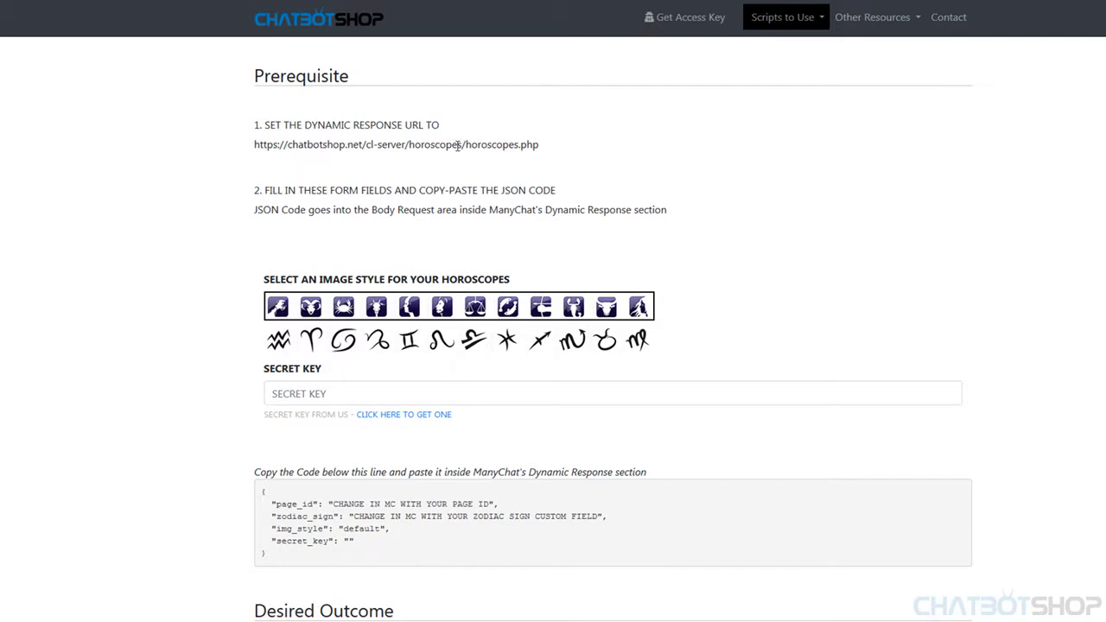
triple_click(281, 144)
click(264, 145)
drag(256, 145, 539, 145)
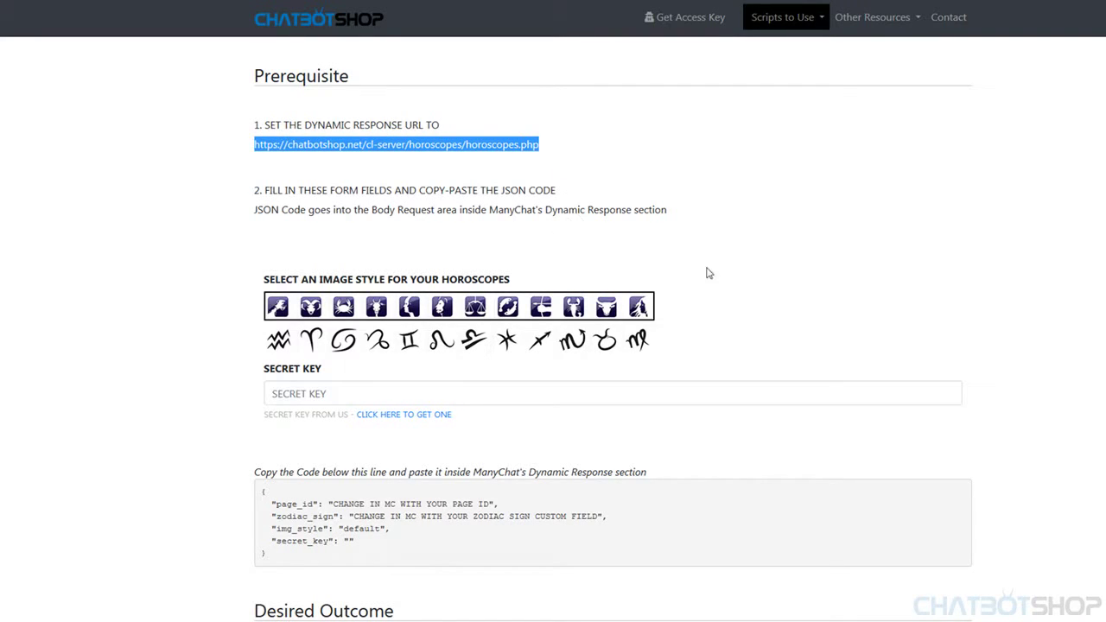
click(663, 260)
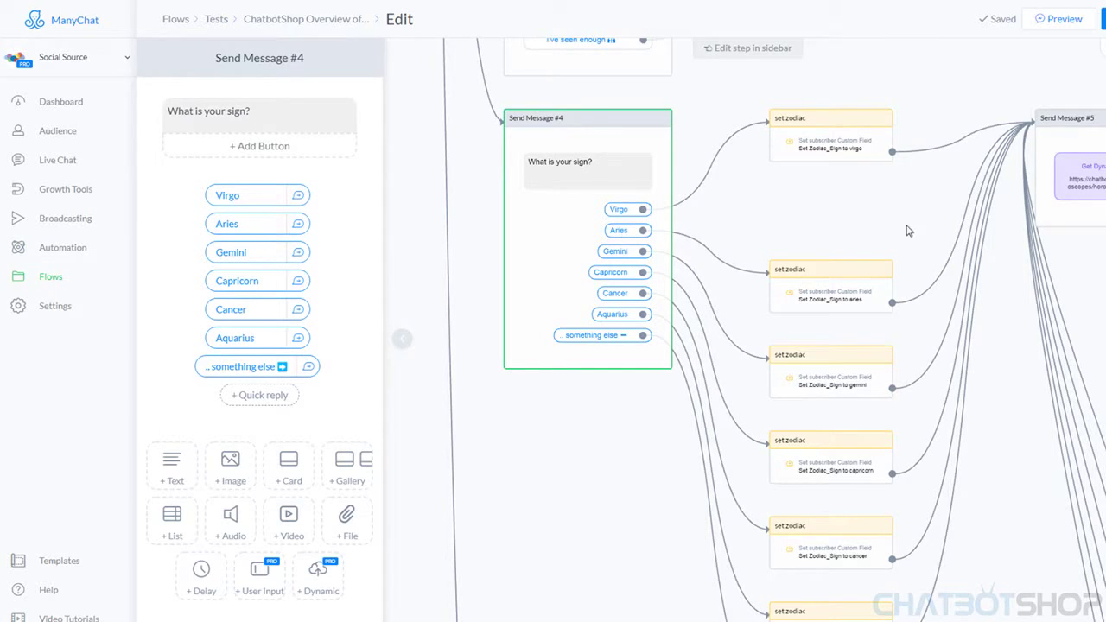
mouse_move(1072, 173)
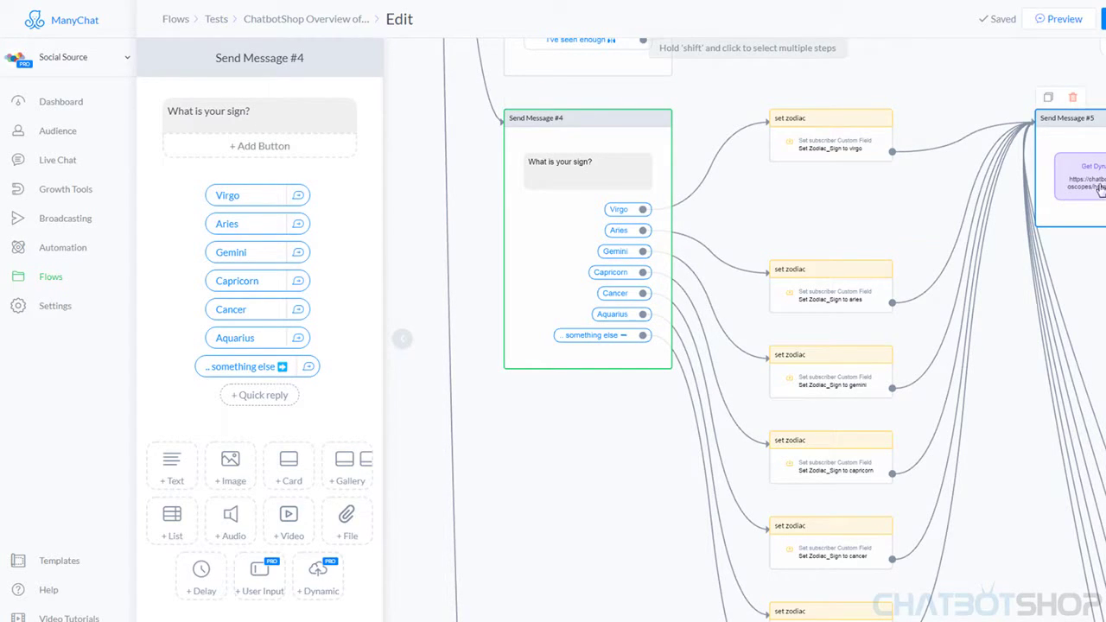
Move the flow canvas over to Send Message #5 and open it in the sidebar
scroll(908, 256, right, 5)
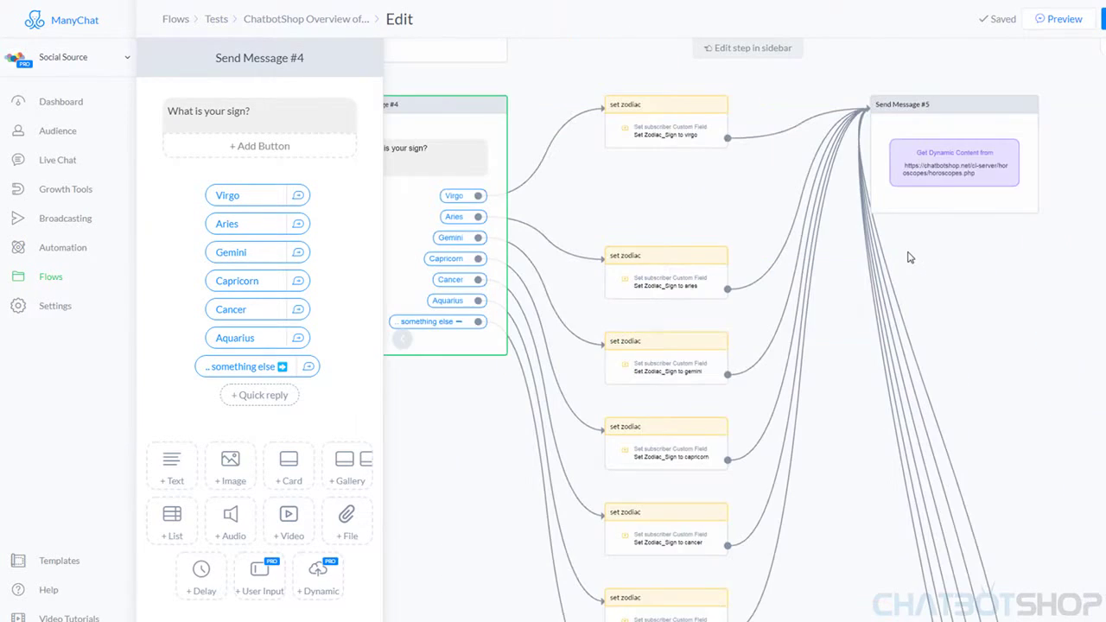
scroll(904, 253, right, 1)
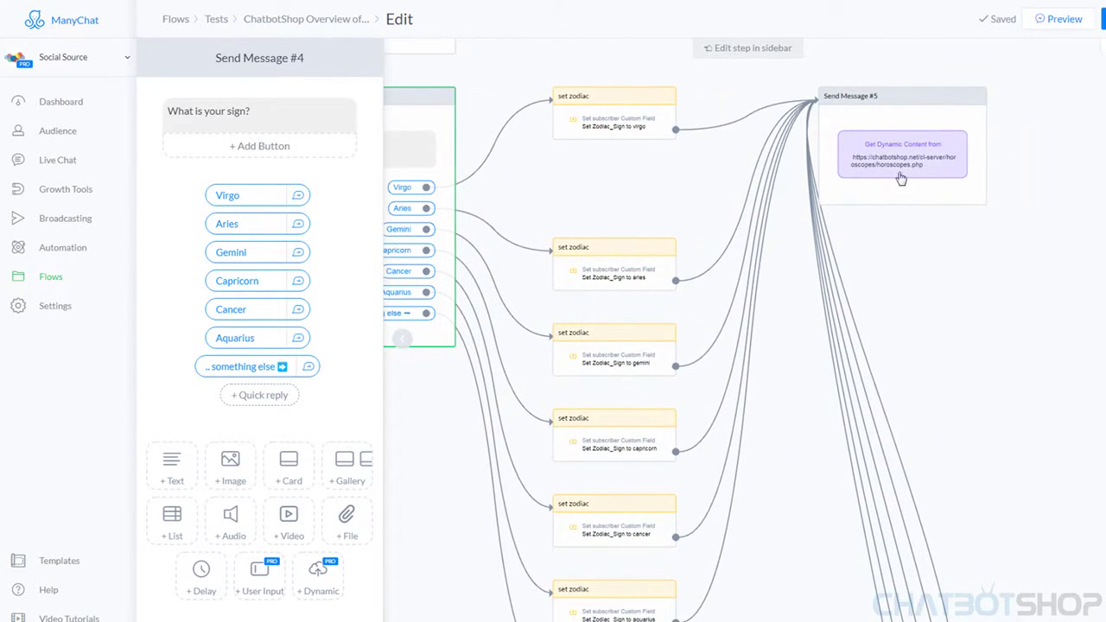
click(318, 575)
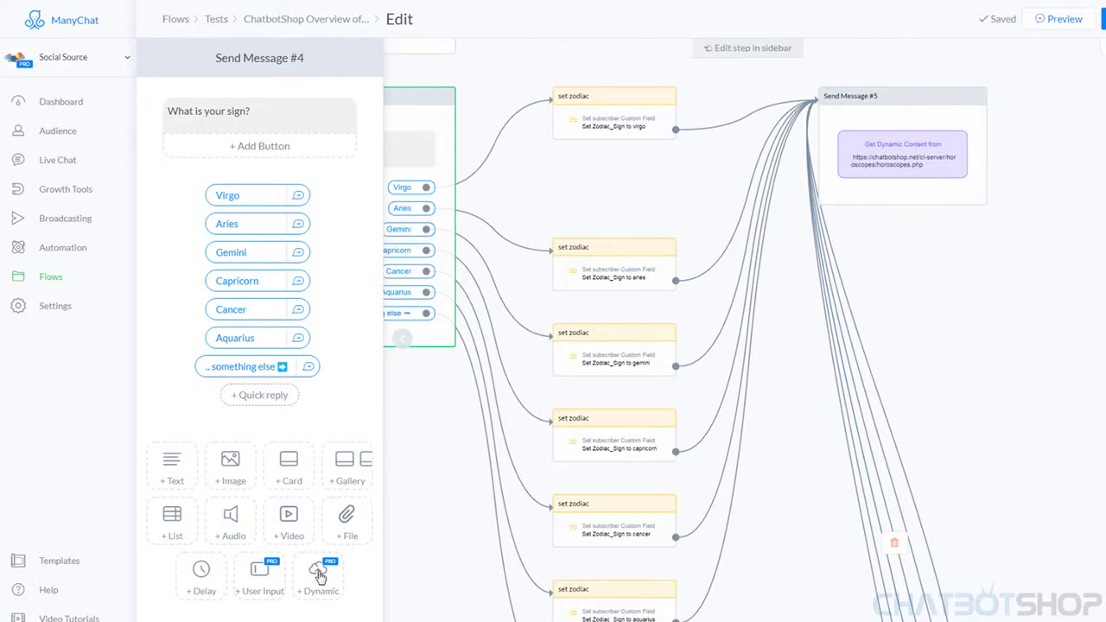
click(878, 204)
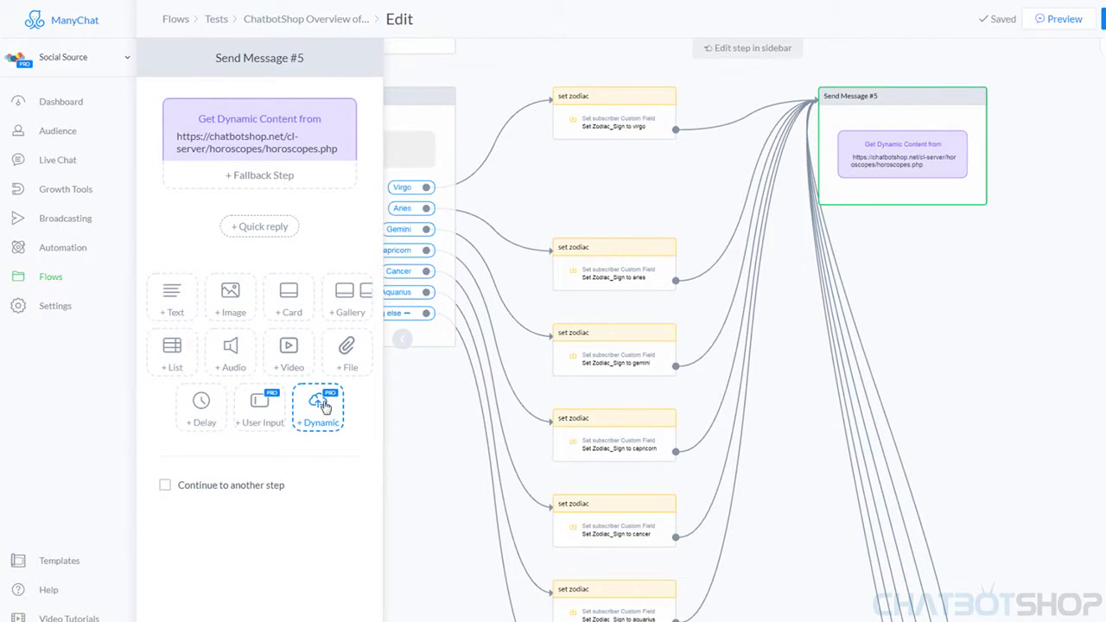
Add a dynamic request using the pasted horoscopes.php URL and show its Body settings
click(322, 406)
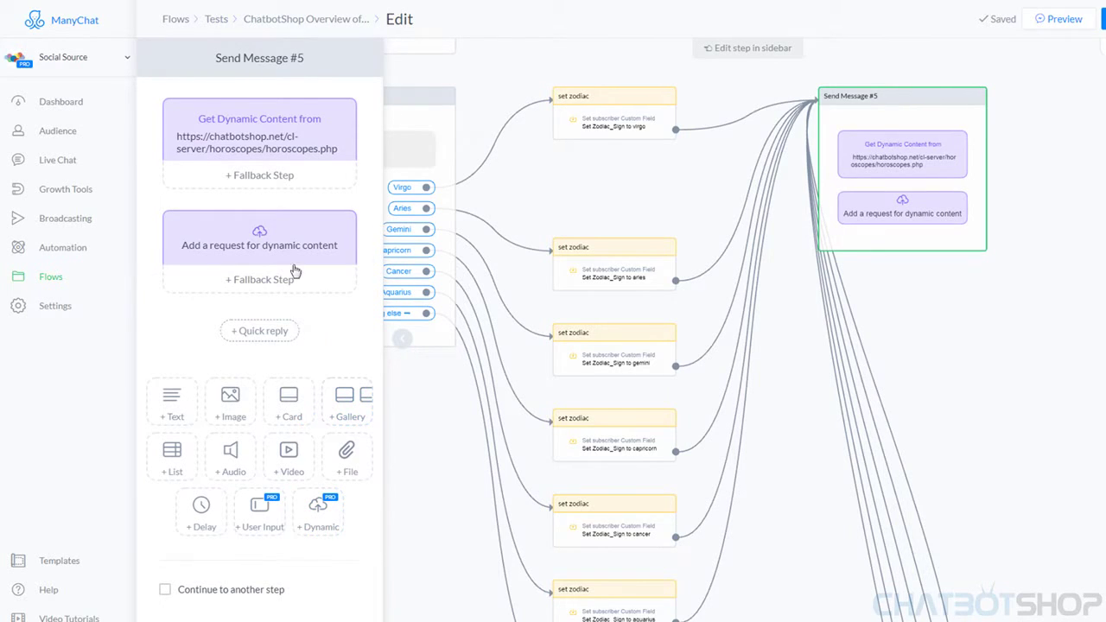
click(257, 238)
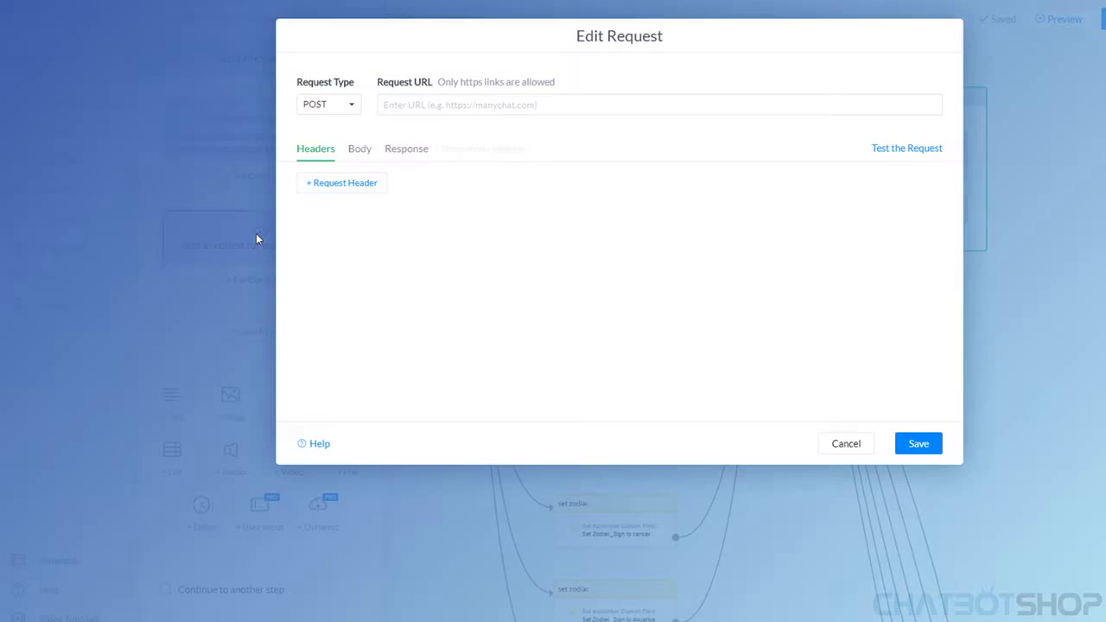
click(457, 105)
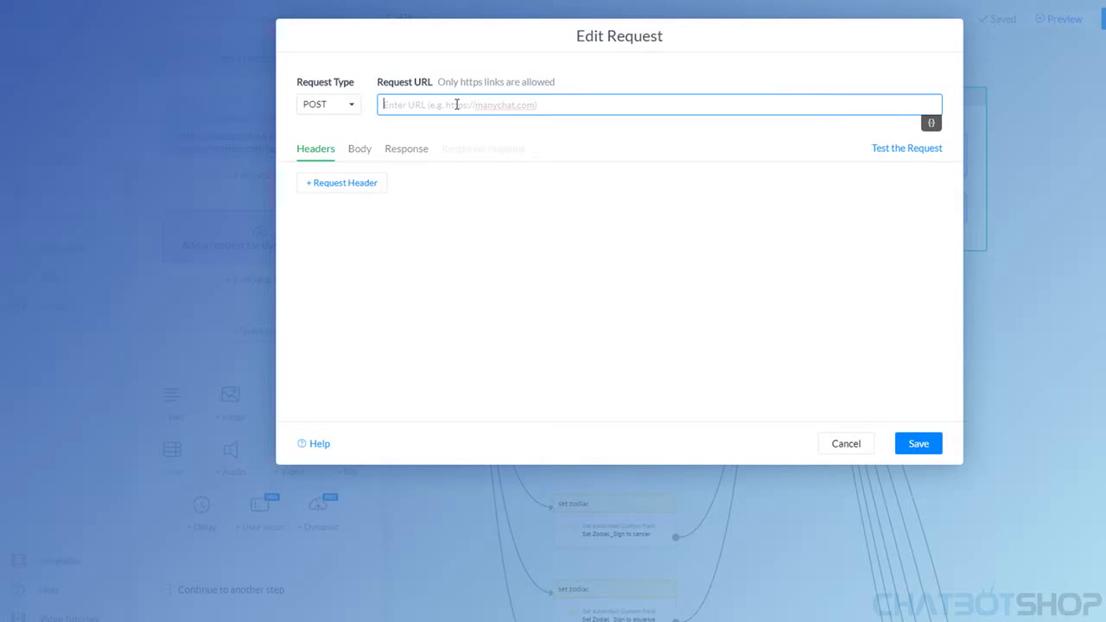
text(https://chatbotshop.net/cl-server/horoscopes/horoscopes.php)
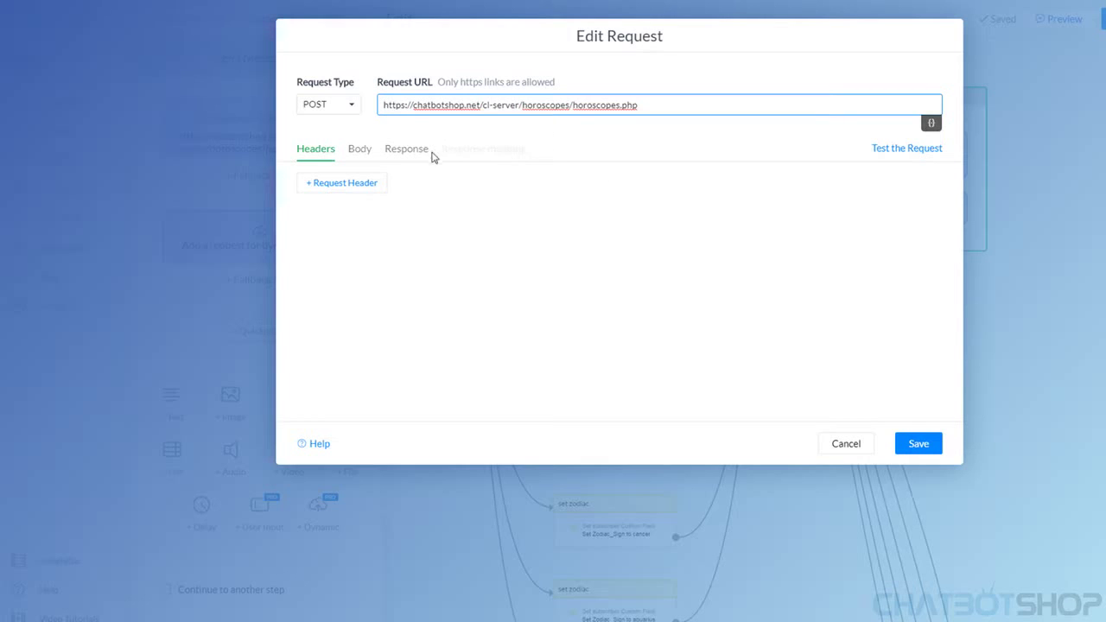
click(366, 152)
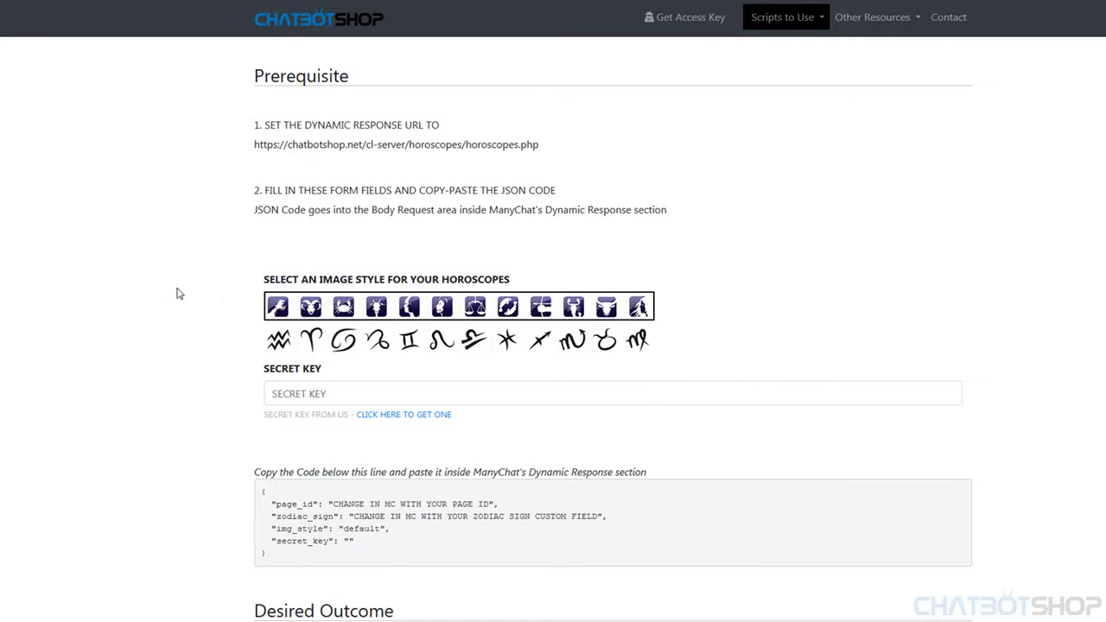
Compare the default and tattoo image styles on ChatbotShop, settling on tattoo
scroll(176, 291, down, 3)
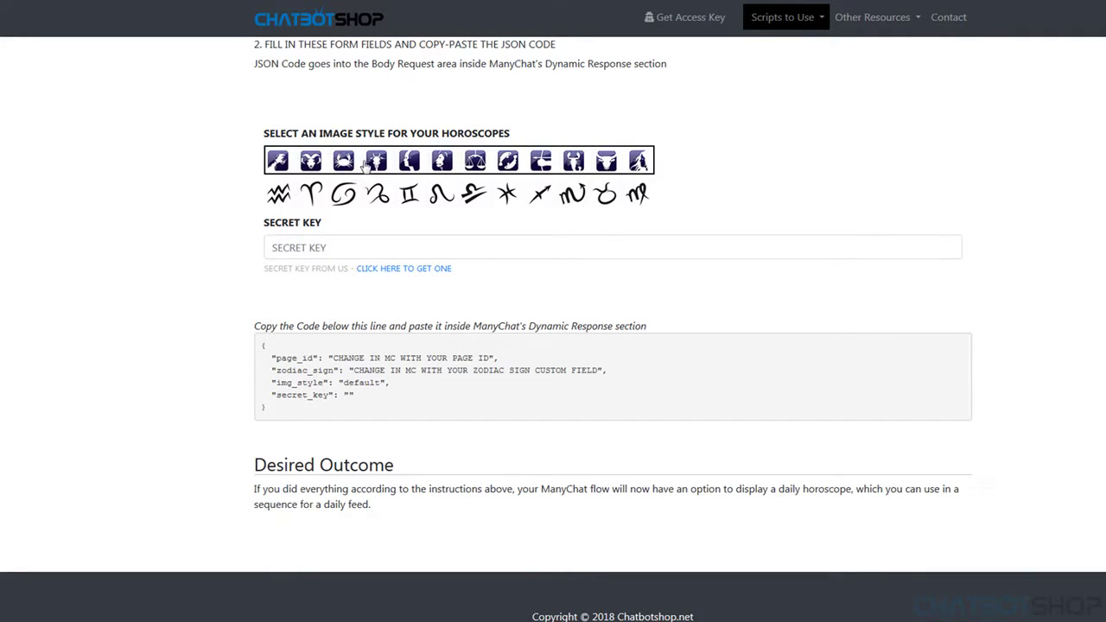
click(362, 192)
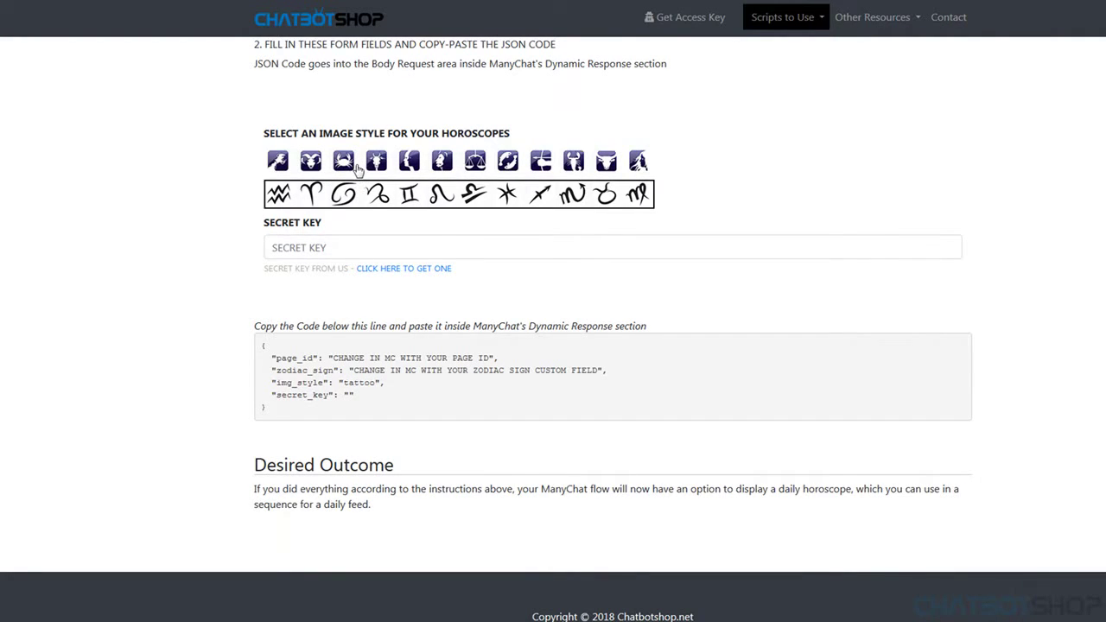
click(361, 169)
click(357, 194)
click(357, 170)
click(357, 194)
click(276, 171)
click(278, 191)
click(345, 251)
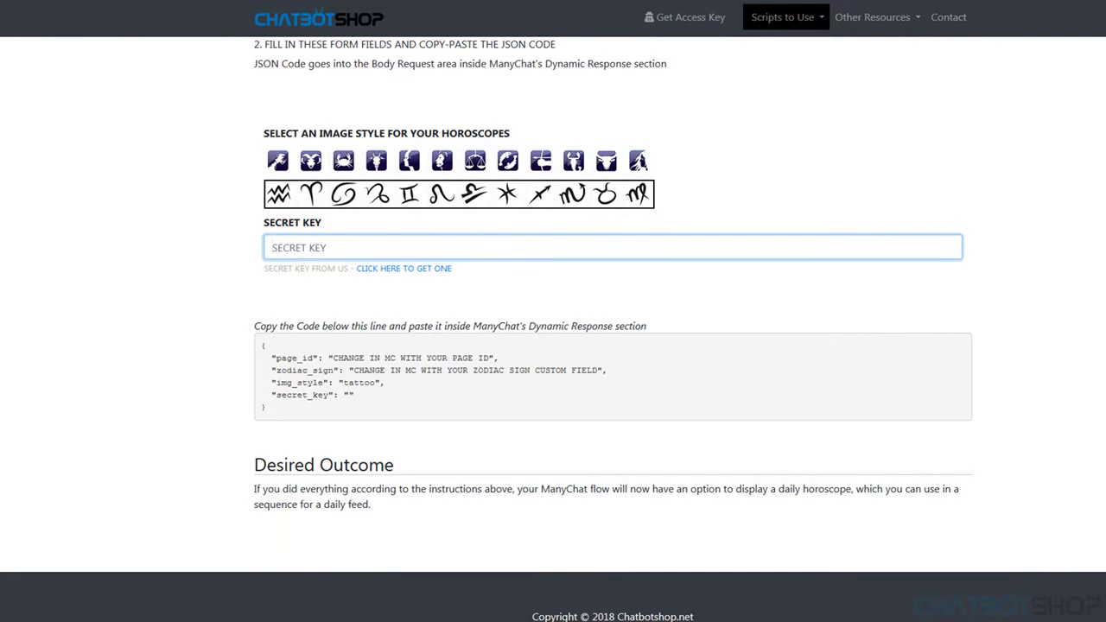
key(alt+Tab)
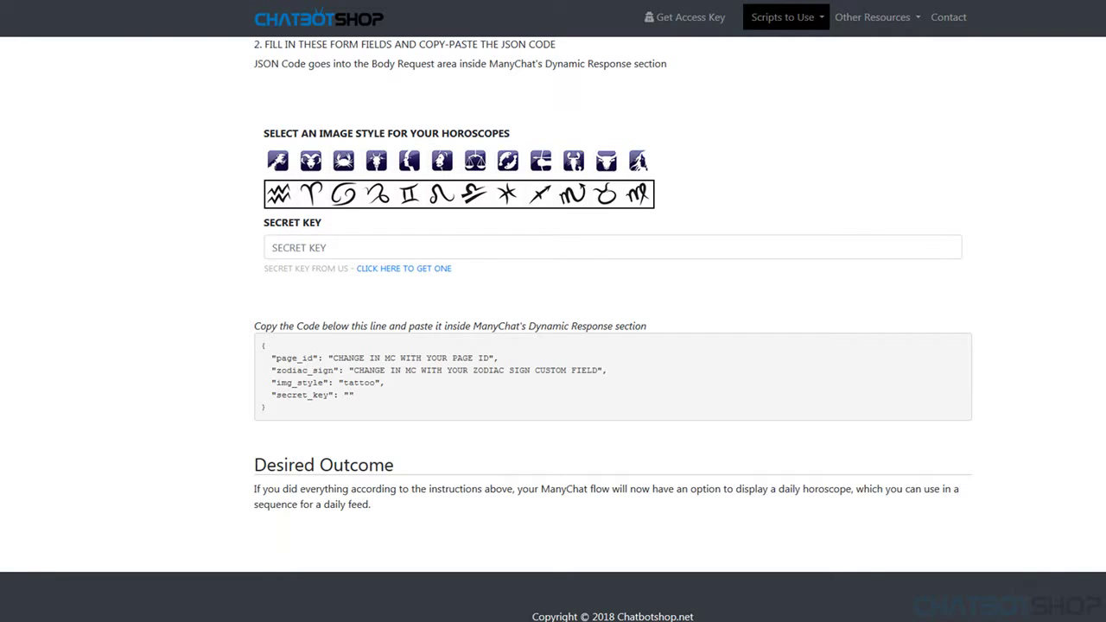
key(alt+Tab)
text(SDFGDGSDFGDSFGDSFG)
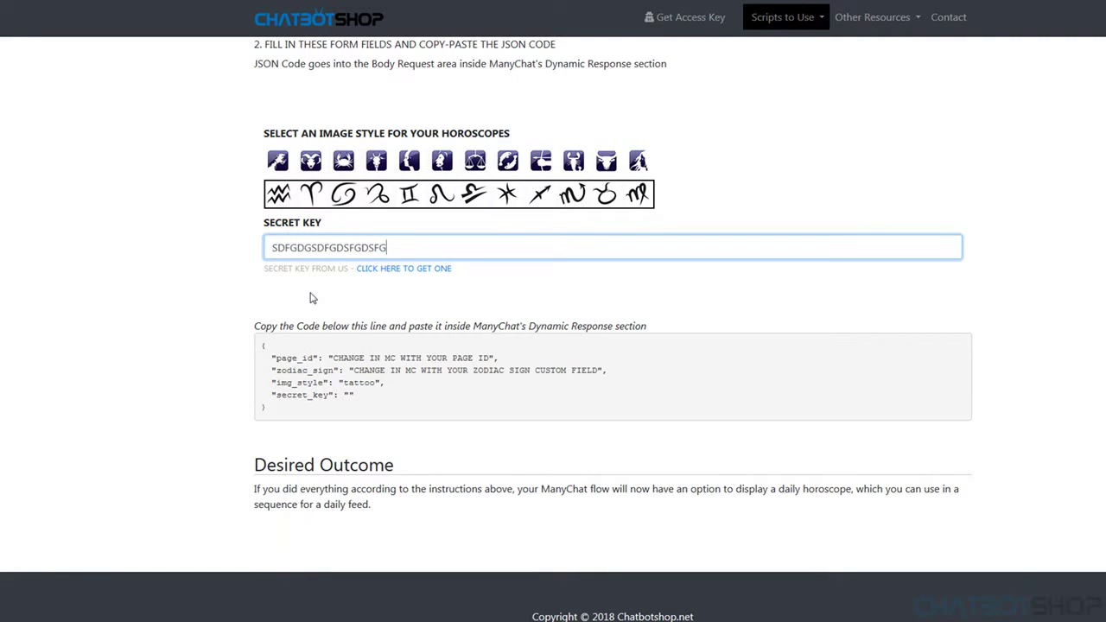
click(293, 355)
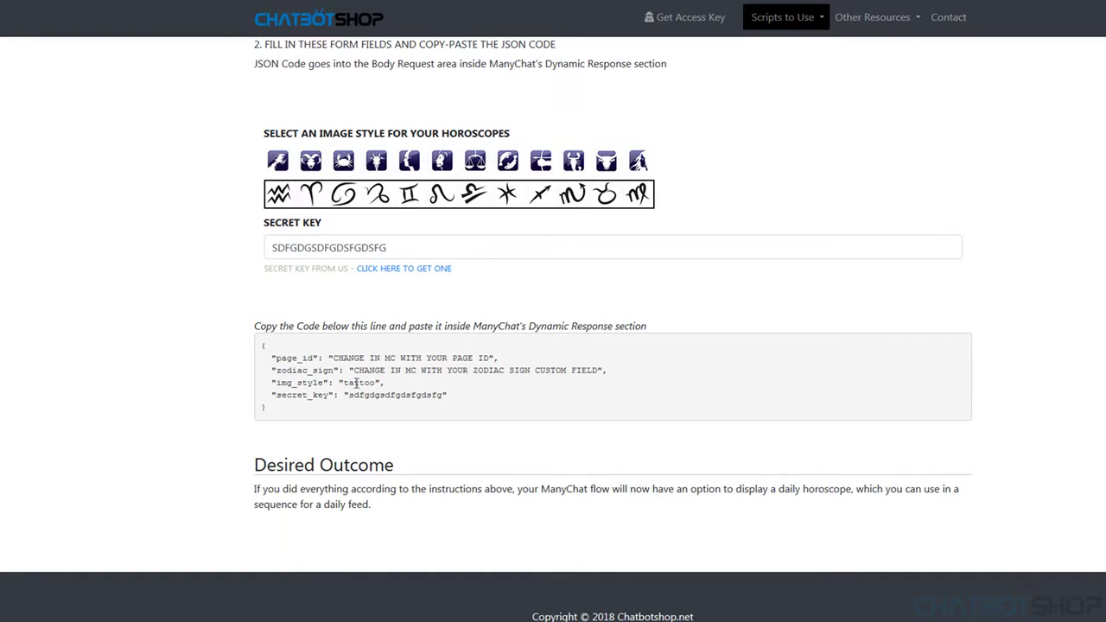
drag(262, 348, 288, 418)
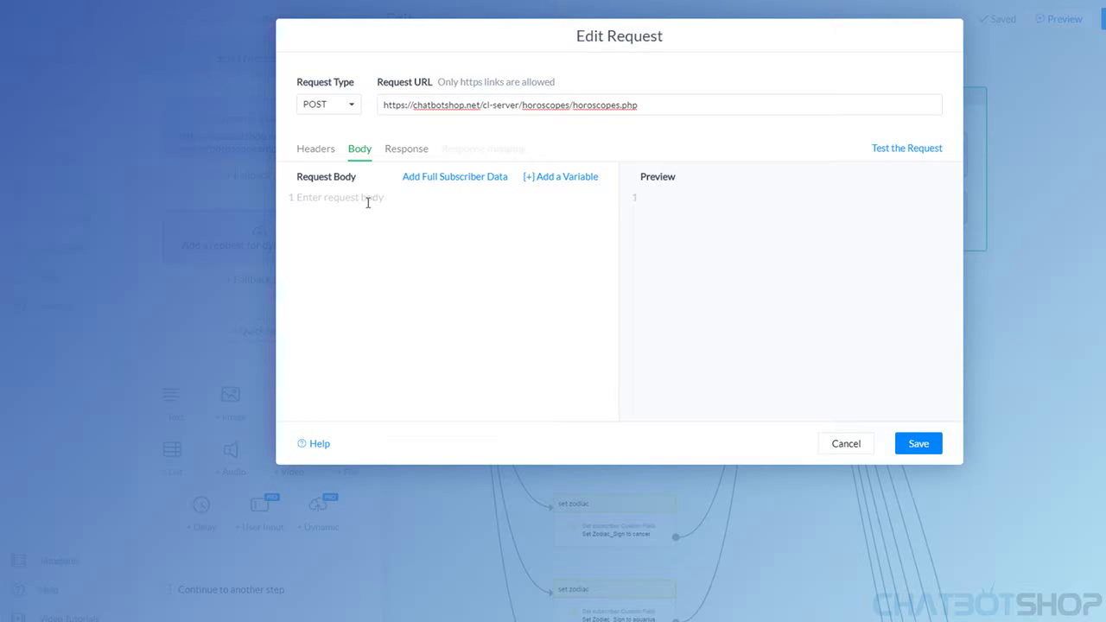
Paste the JSON into the request body and set zodiac_sign to the Zodiac_Sign variable
click(359, 197)
key(ctrl+v)
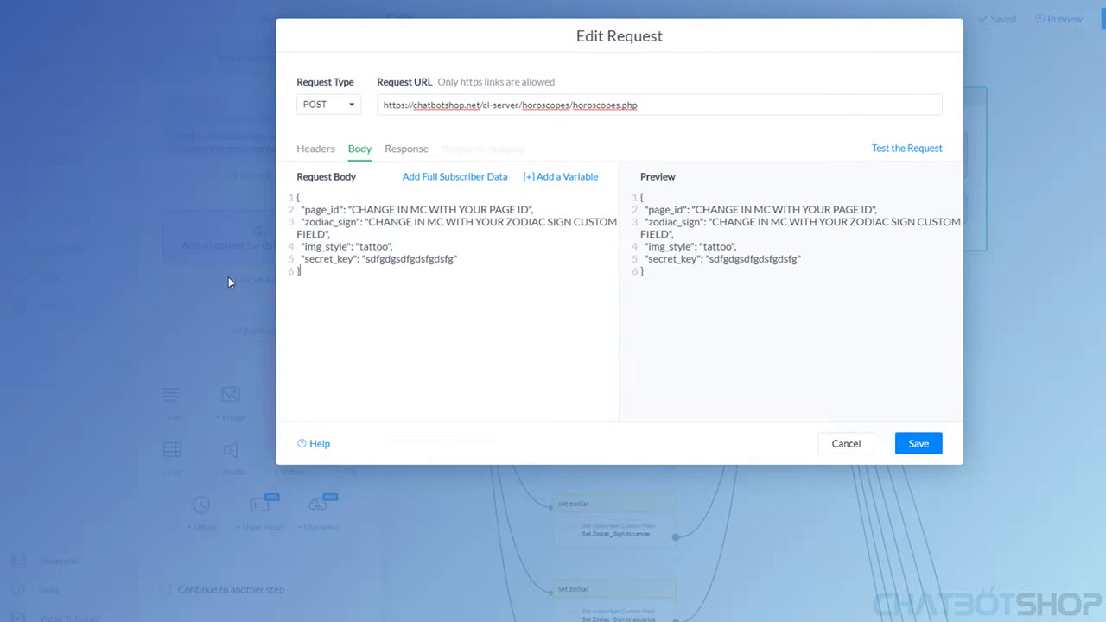
drag(364, 221, 329, 234)
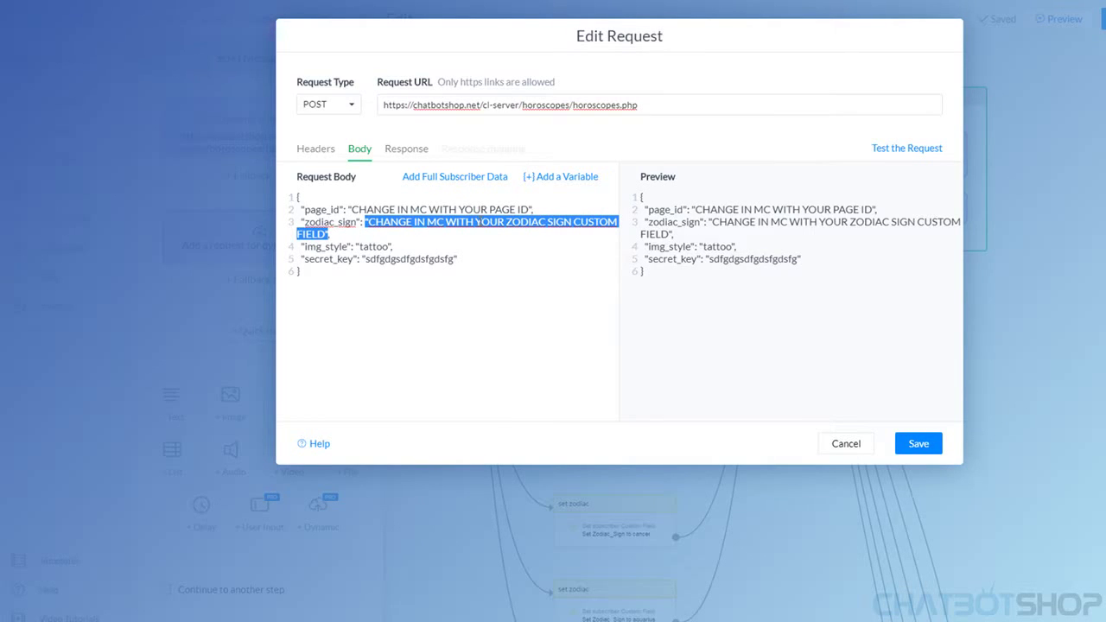
key(BackSpace)
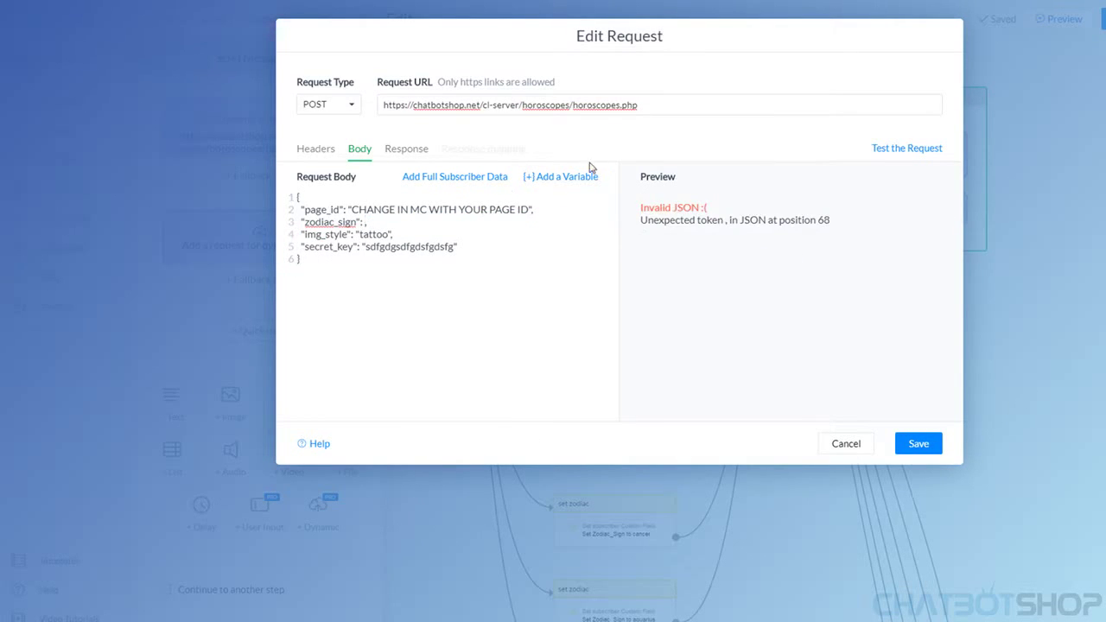
click(581, 178)
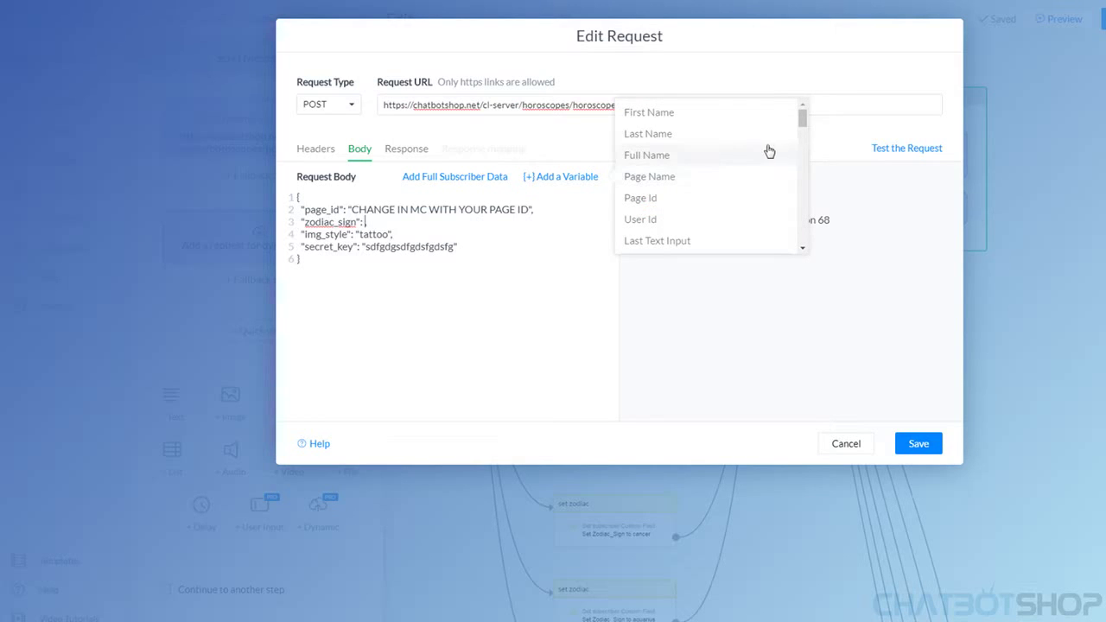
drag(802, 118, 802, 247)
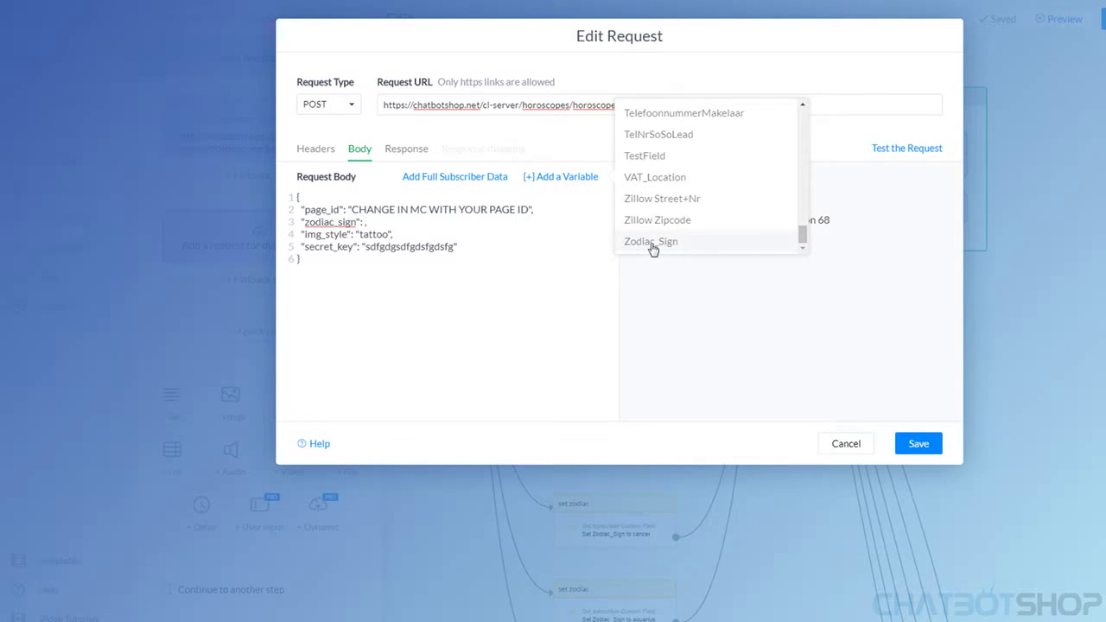
click(652, 244)
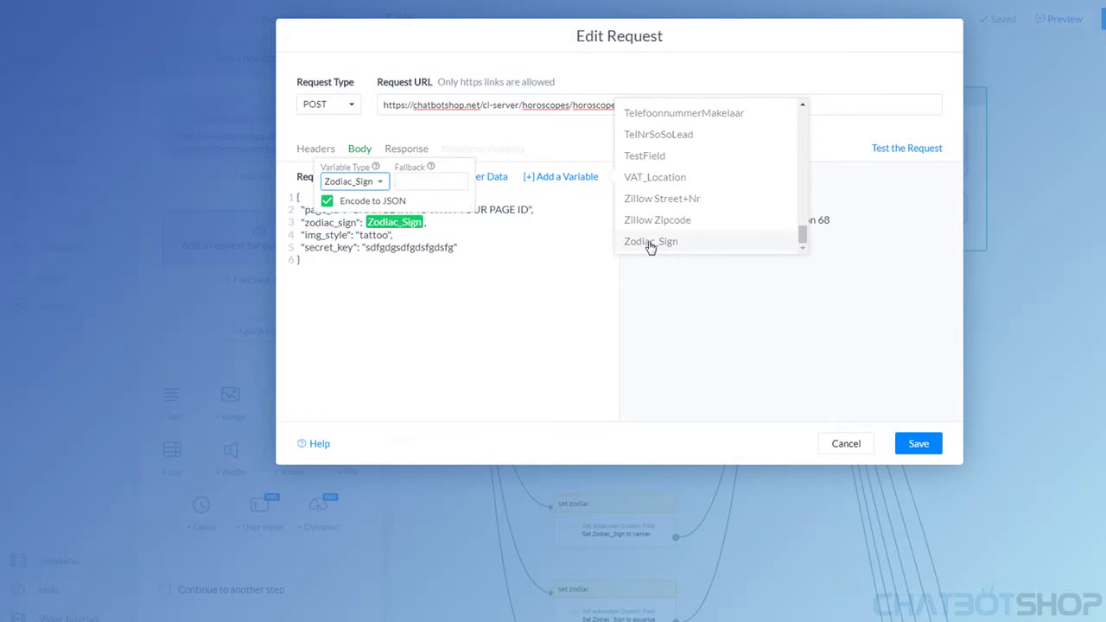
click(490, 209)
Replace the page_id placeholder with the Page Id variable and save the request
drag(533, 209, 353, 210)
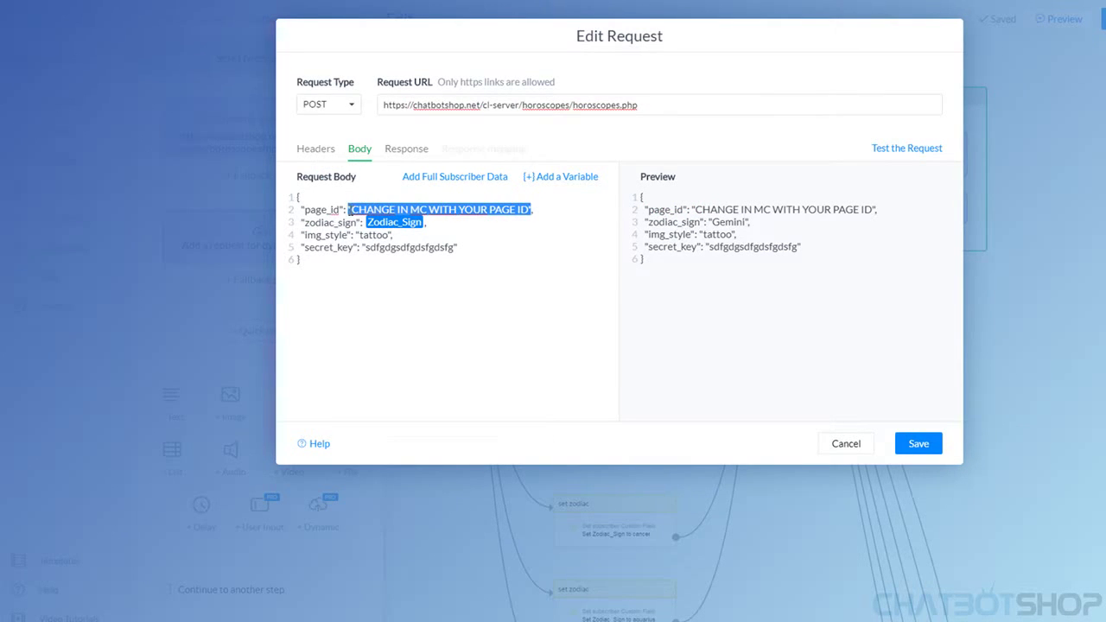
key(BackSpace)
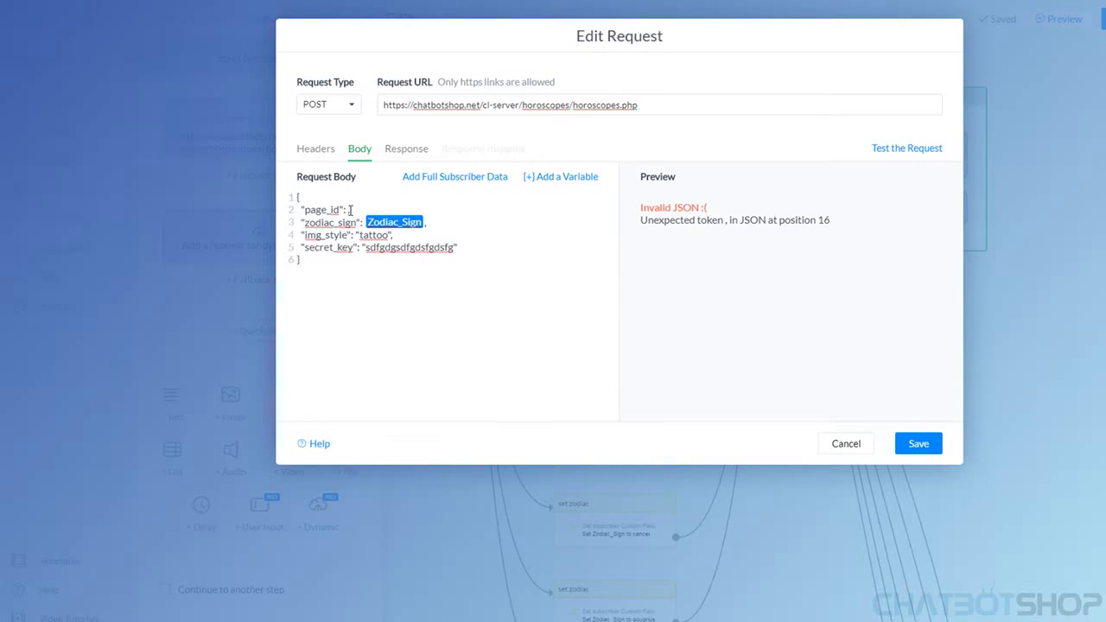
click(560, 177)
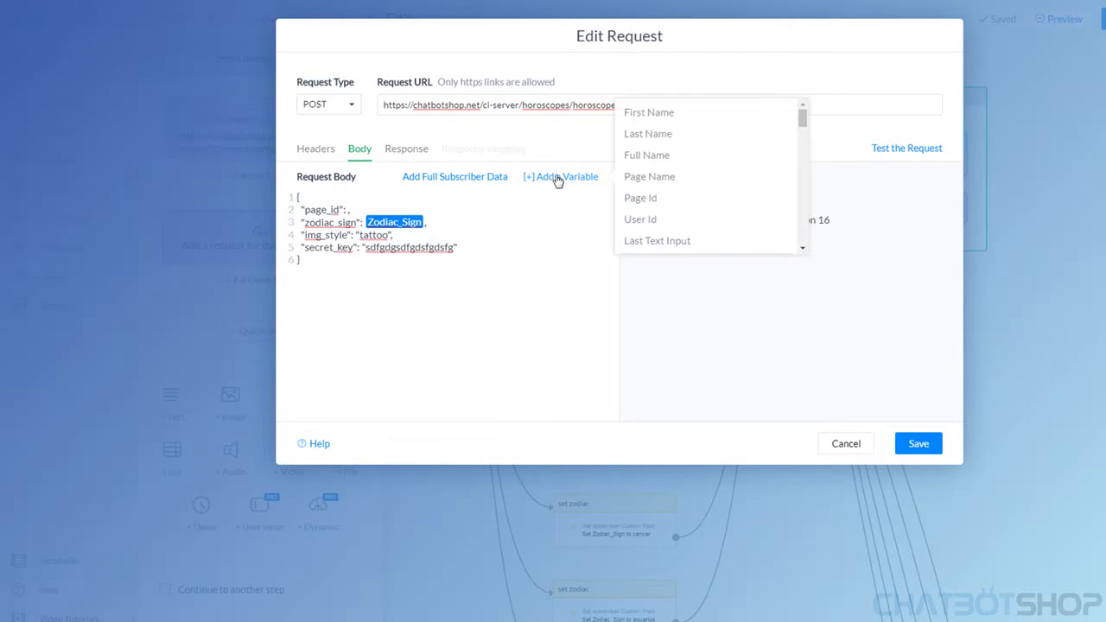
click(640, 197)
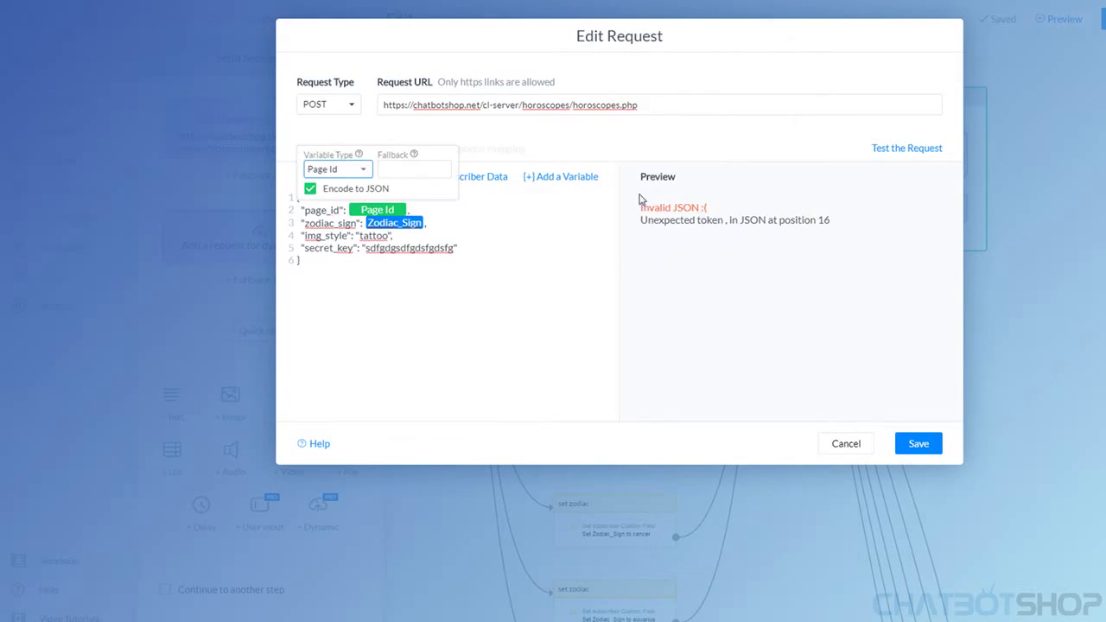
click(473, 245)
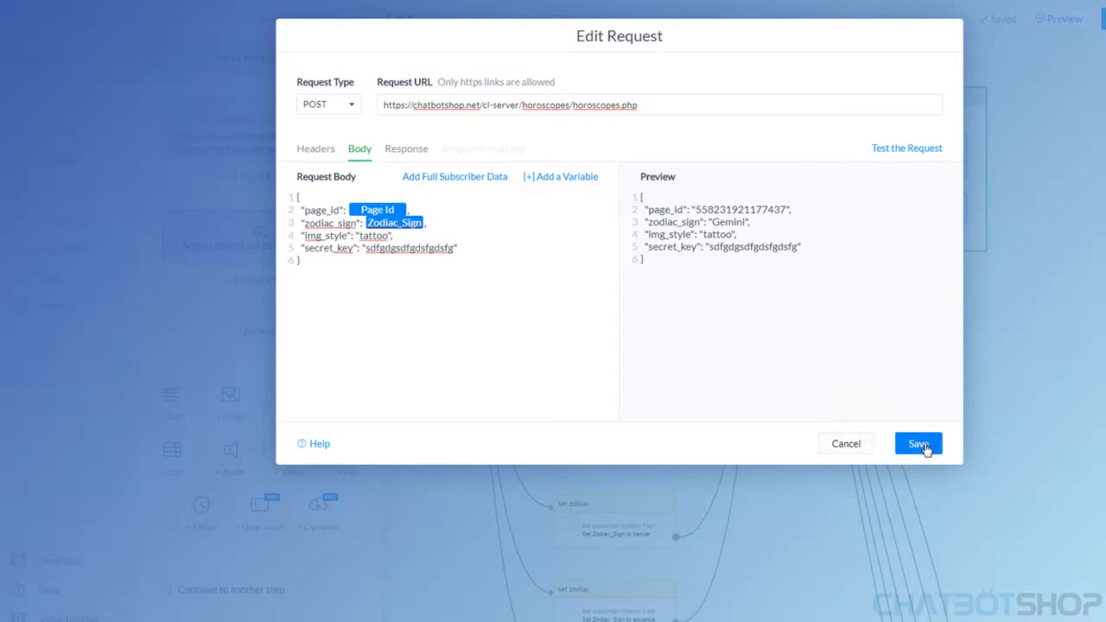
click(858, 446)
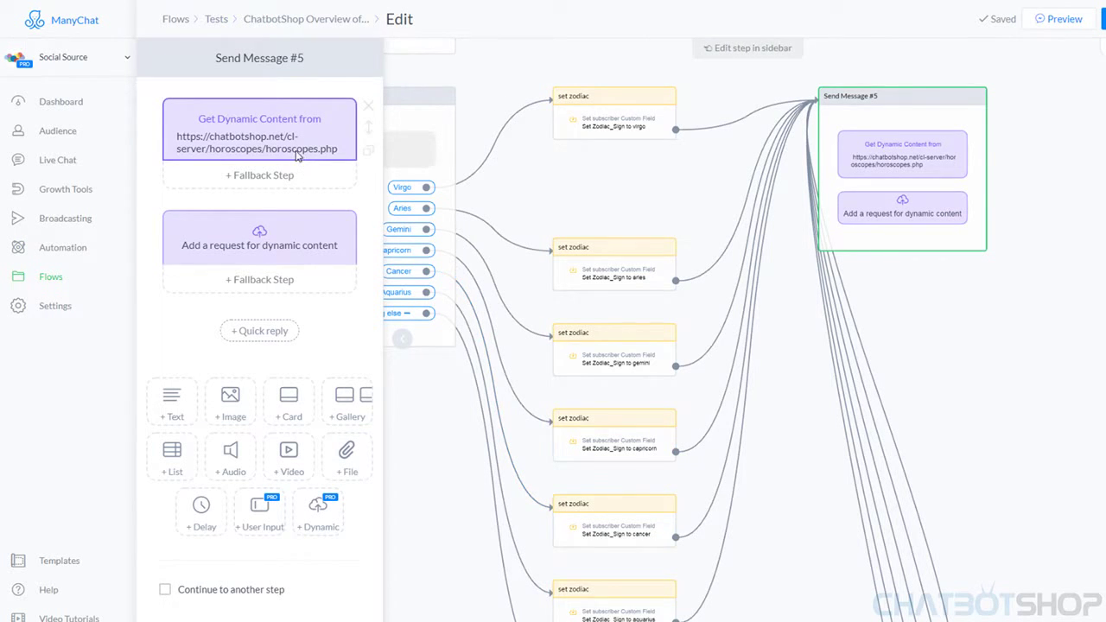
click(297, 152)
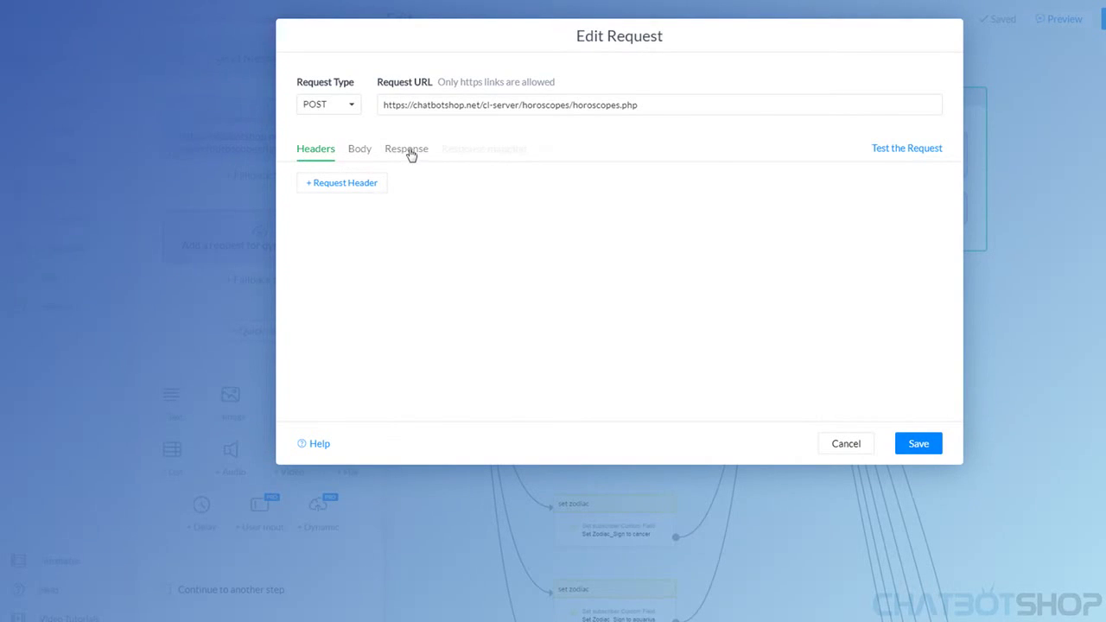
click(410, 152)
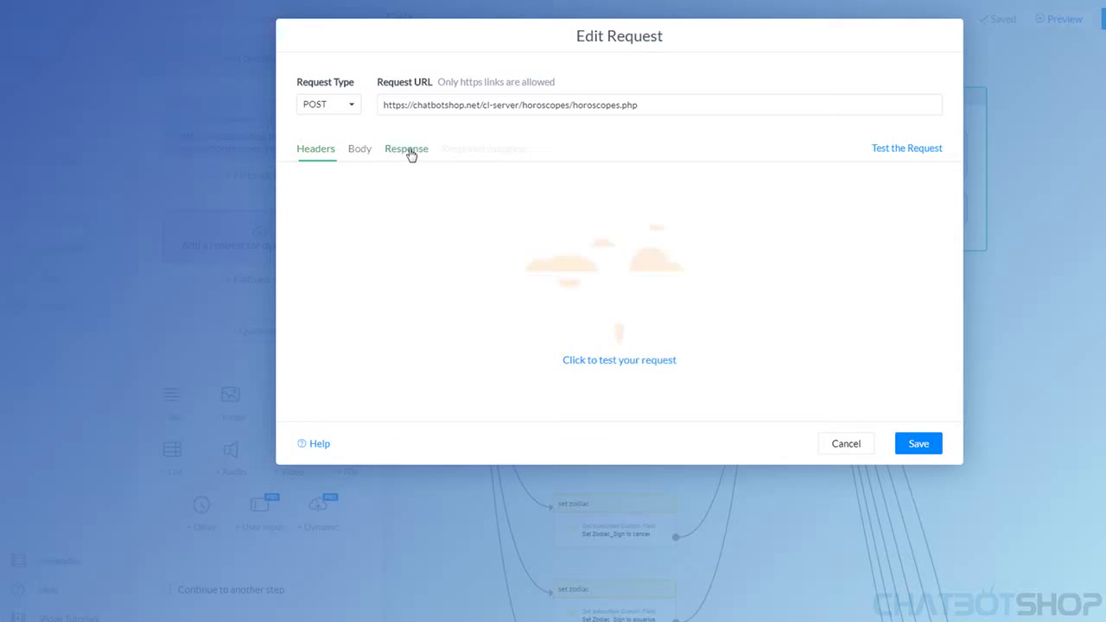
click(892, 156)
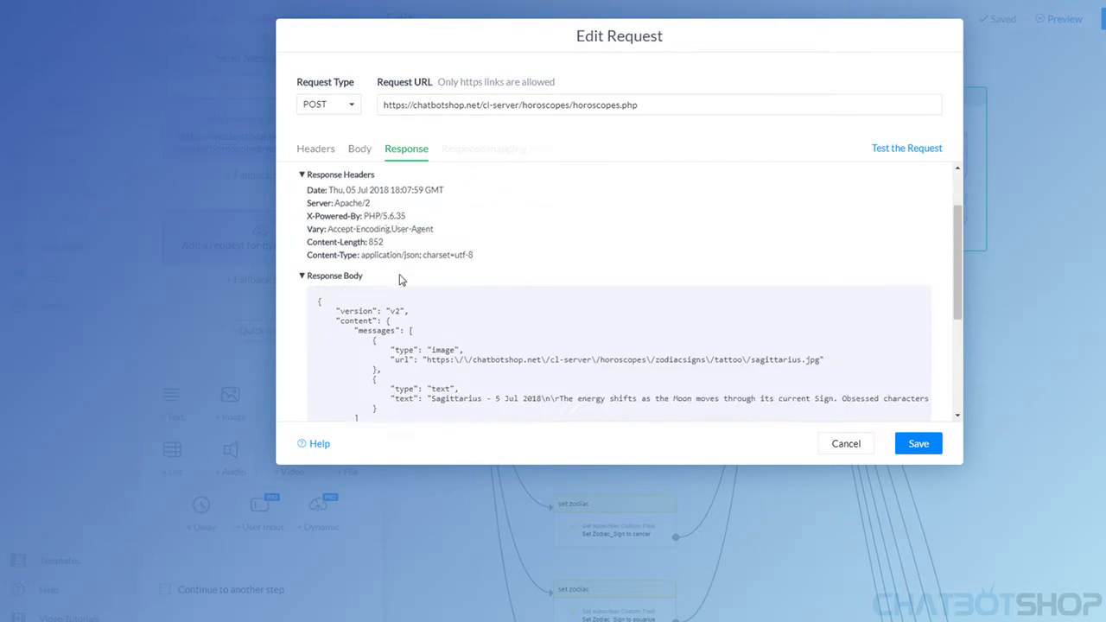
scroll(400, 278, down, 1)
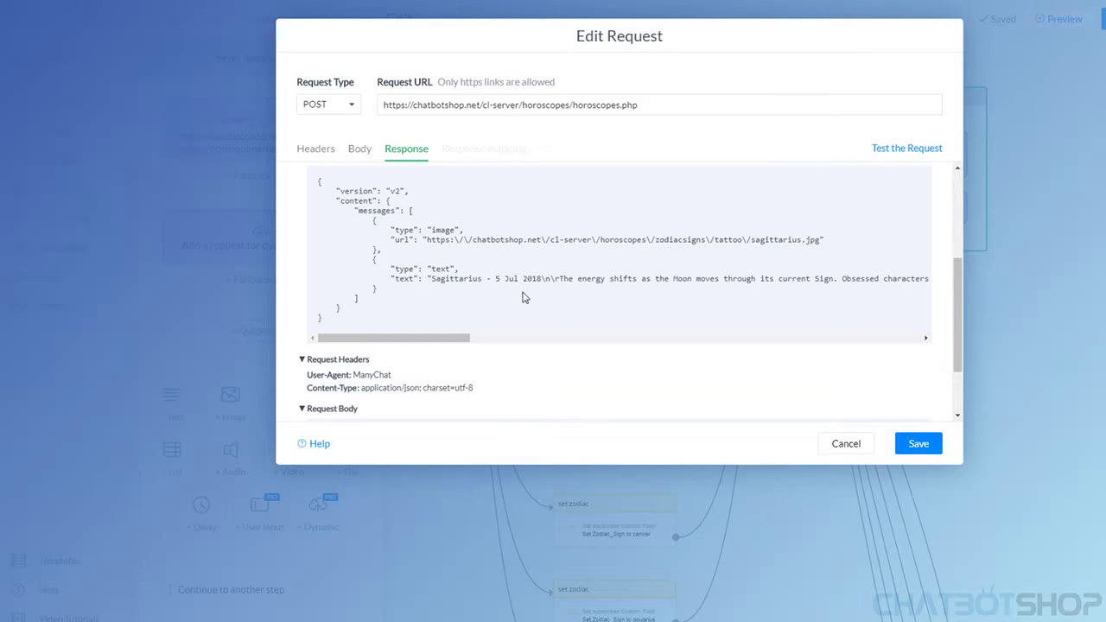
click(918, 445)
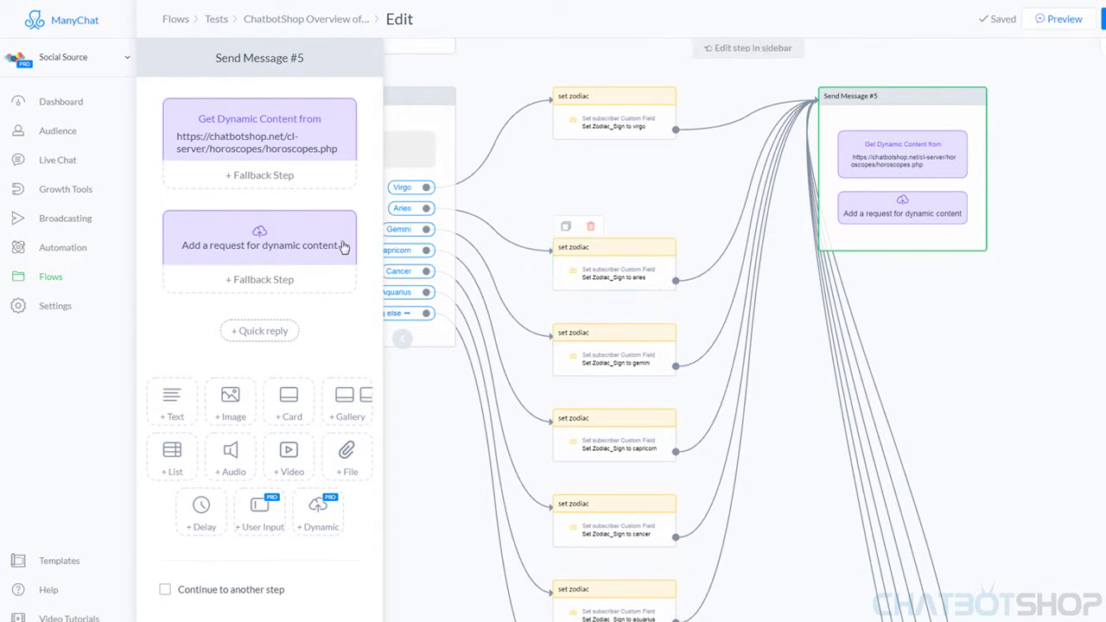
Drag away the empty dynamic-request block, then open Send Message #4's Virgo quick reply
drag(363, 222, 545, 189)
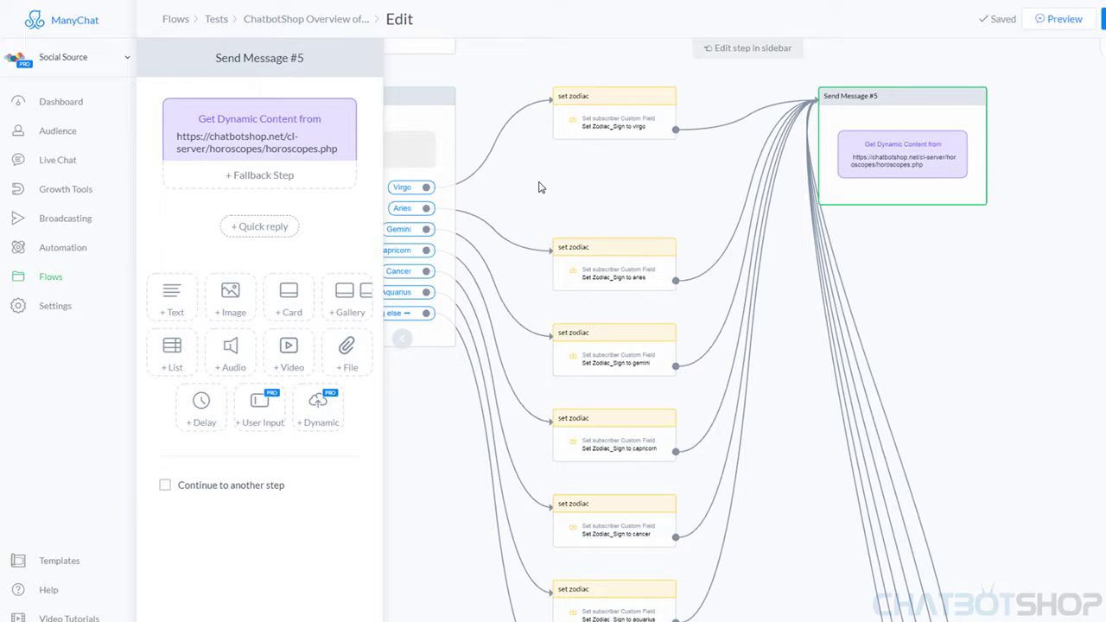
click(384, 173)
click(398, 192)
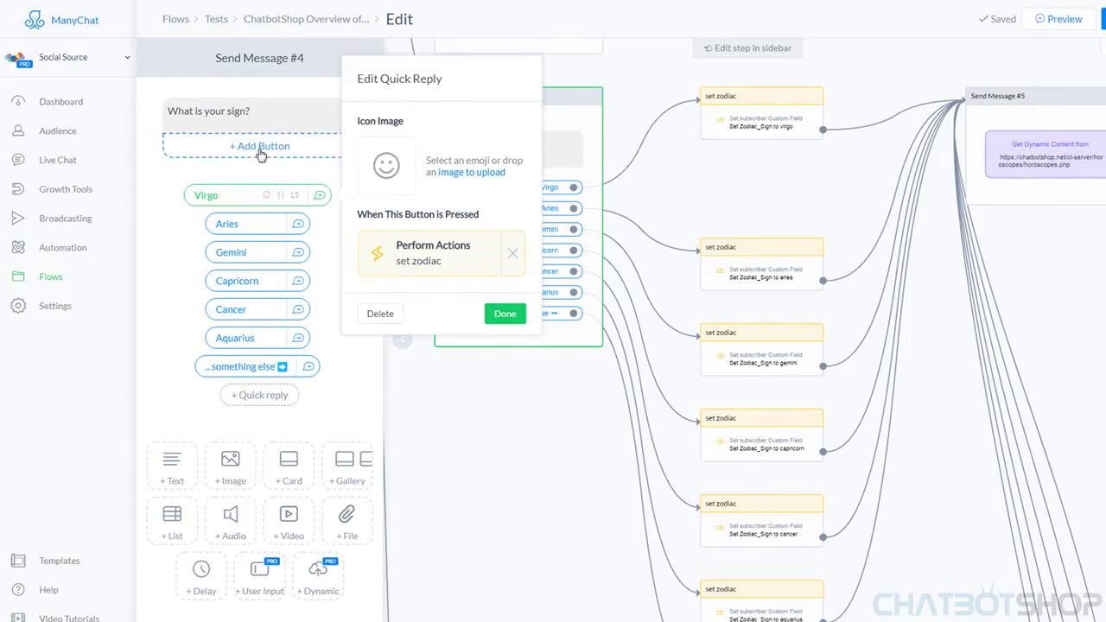
Check Virgo's set-zodiac Zodiac_Sign action, return to Send Message #5, and preview in Messenger
click(319, 197)
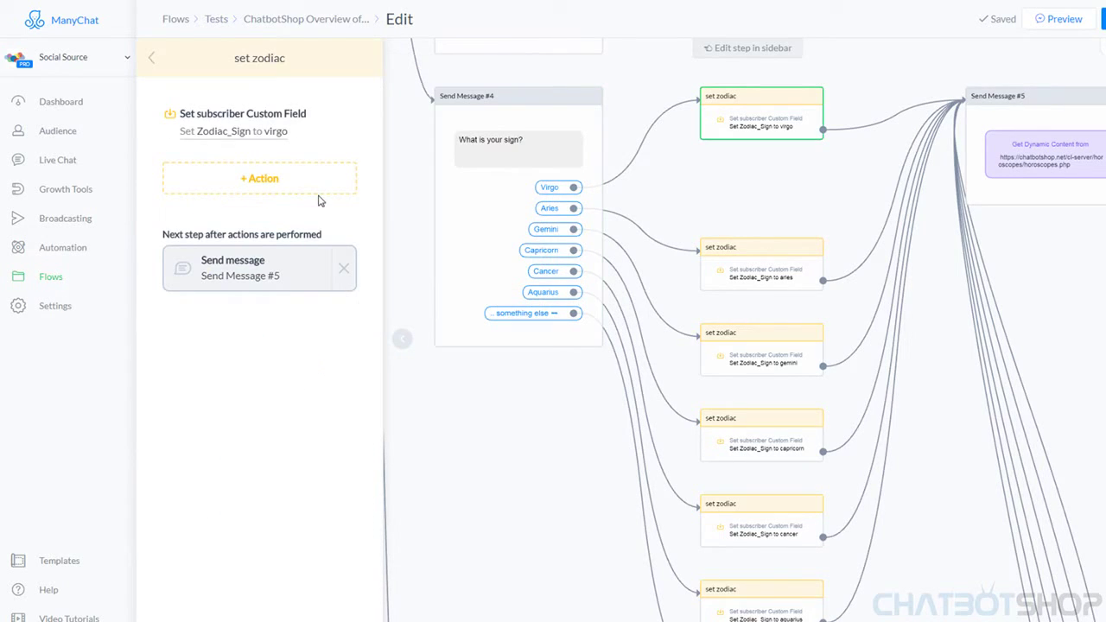
click(253, 137)
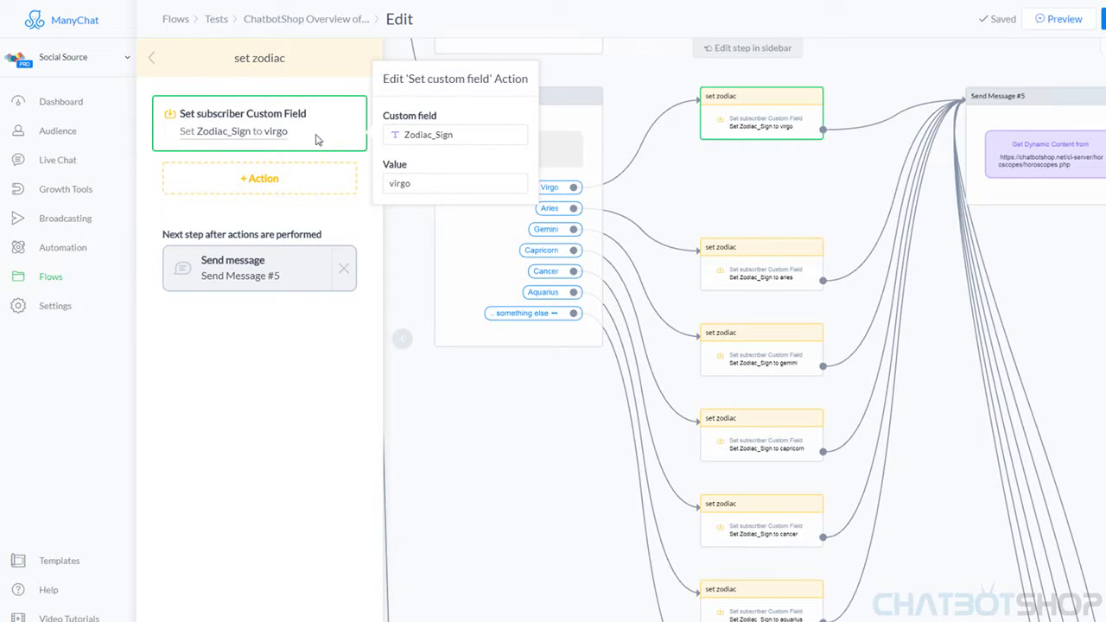
click(313, 131)
click(246, 273)
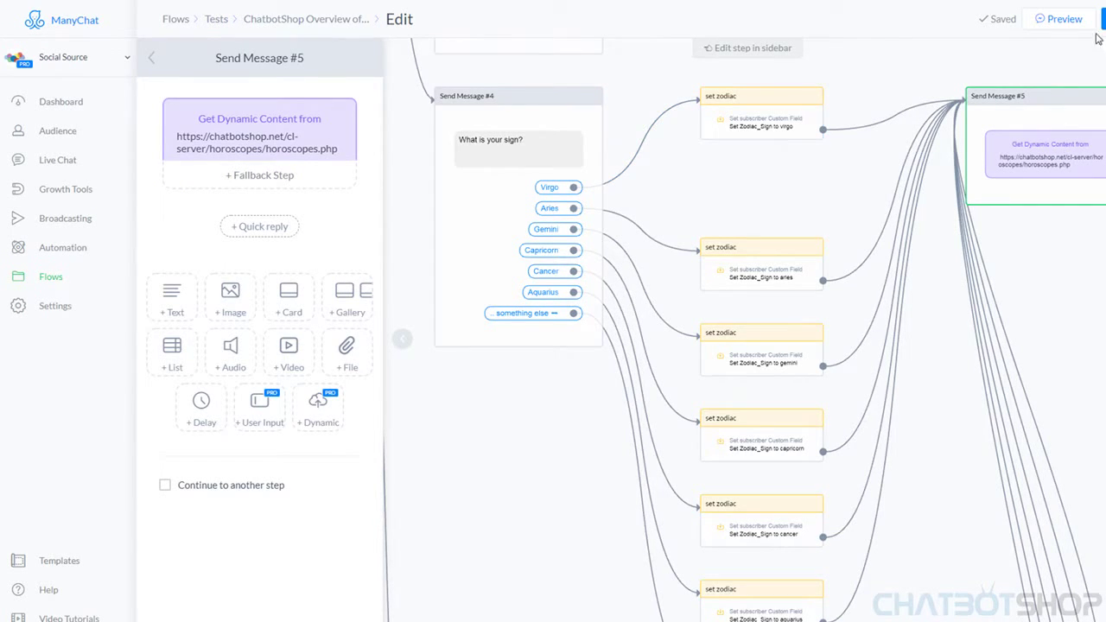
click(1054, 21)
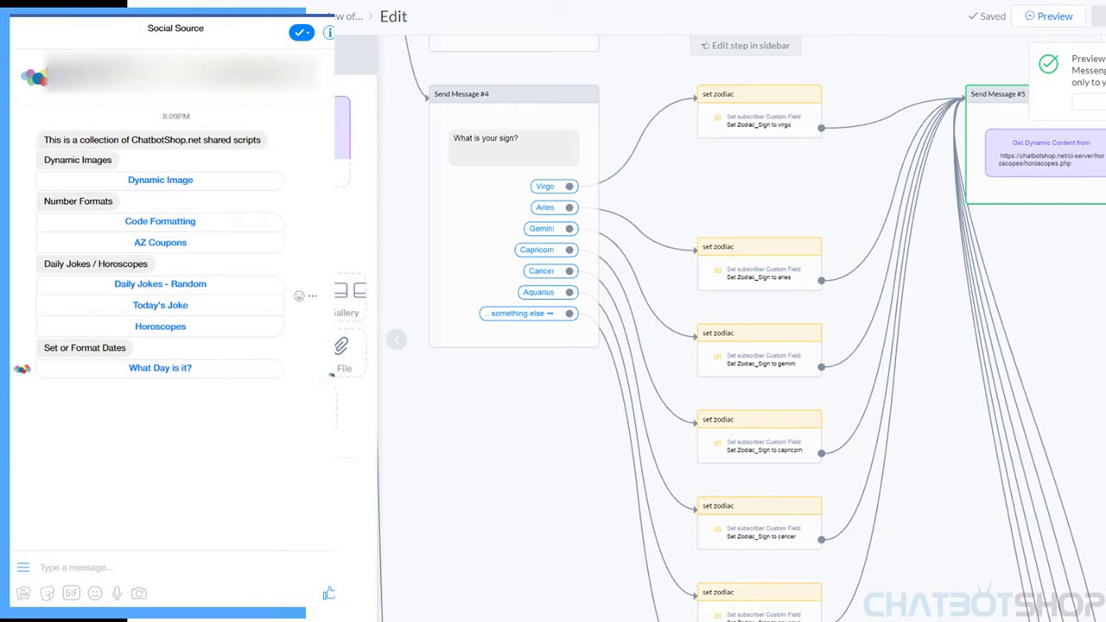
In Messenger, choose Horoscopes and answer the sign question with Gemini
click(170, 331)
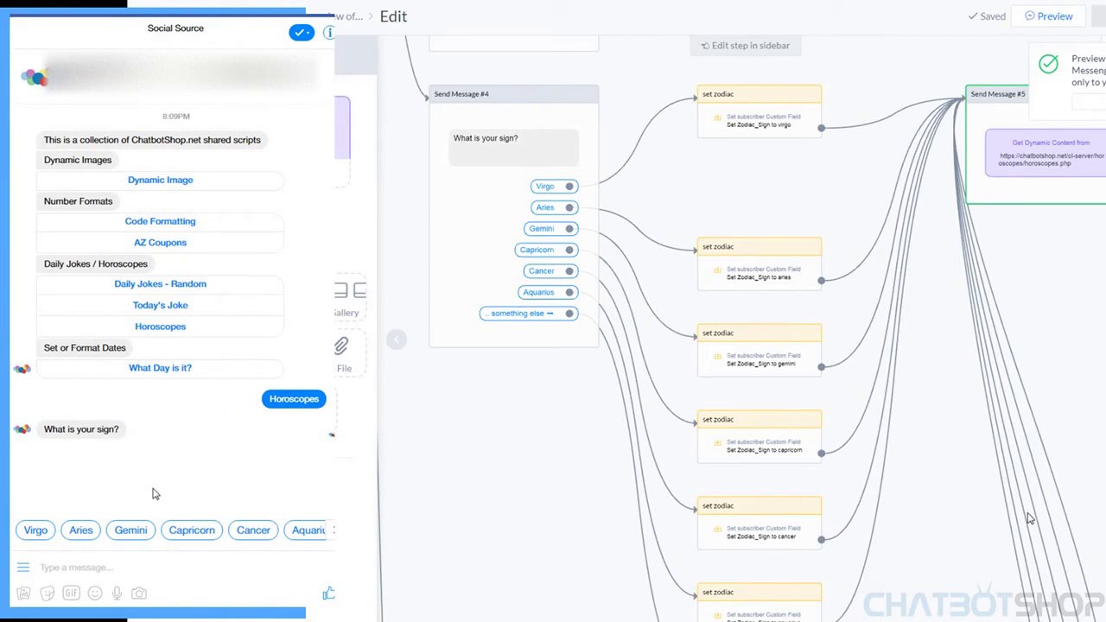
click(132, 531)
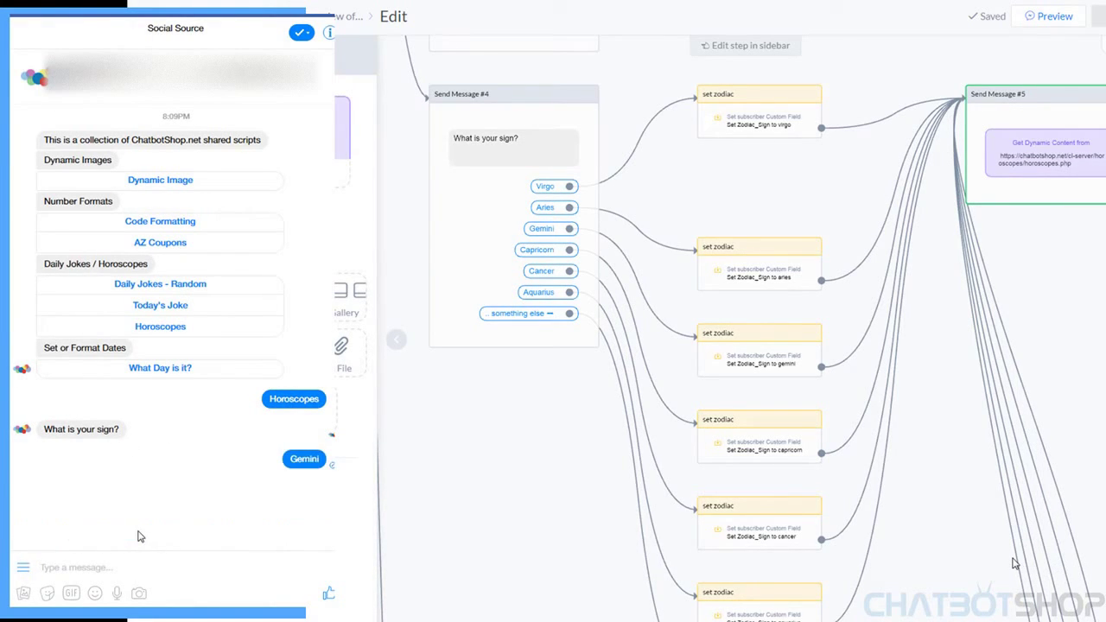